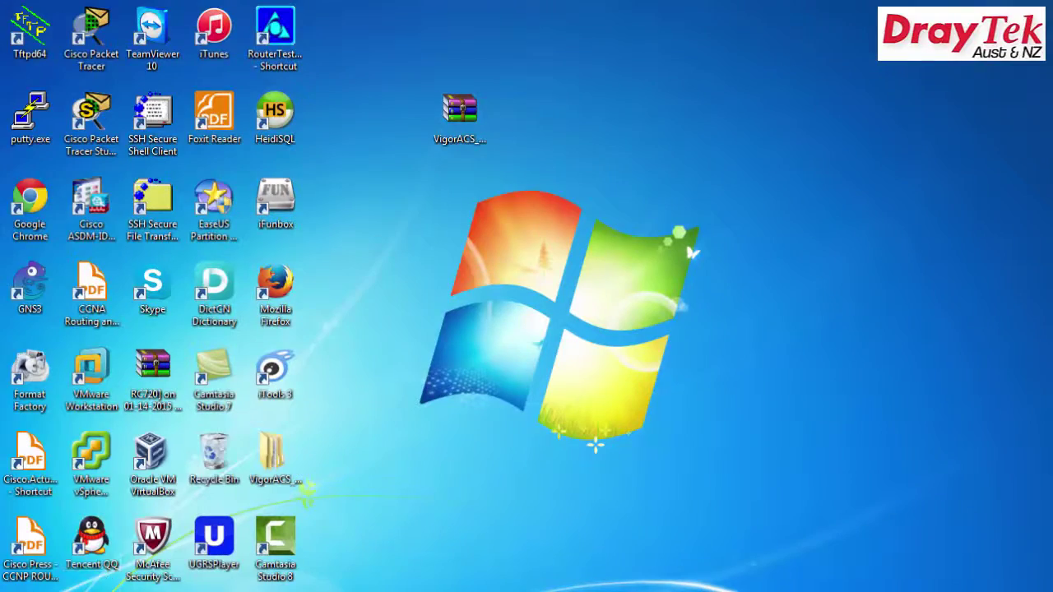
# Run ipconfig in Command Prompt to find the PC's default gateway address.
pyautogui.press('super')
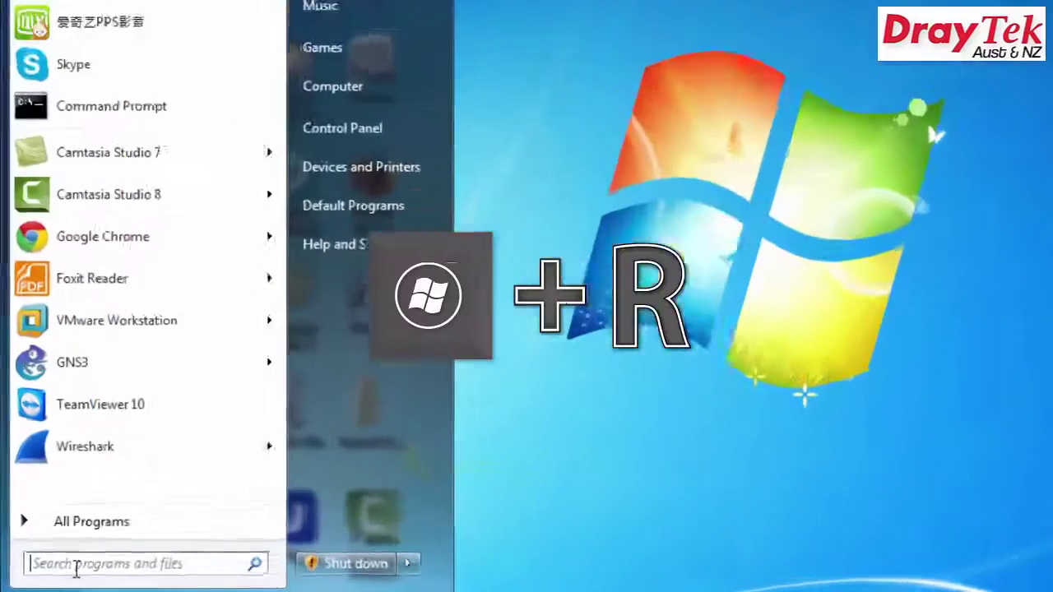
pyautogui.write('cmd')
pyautogui.press('Return')
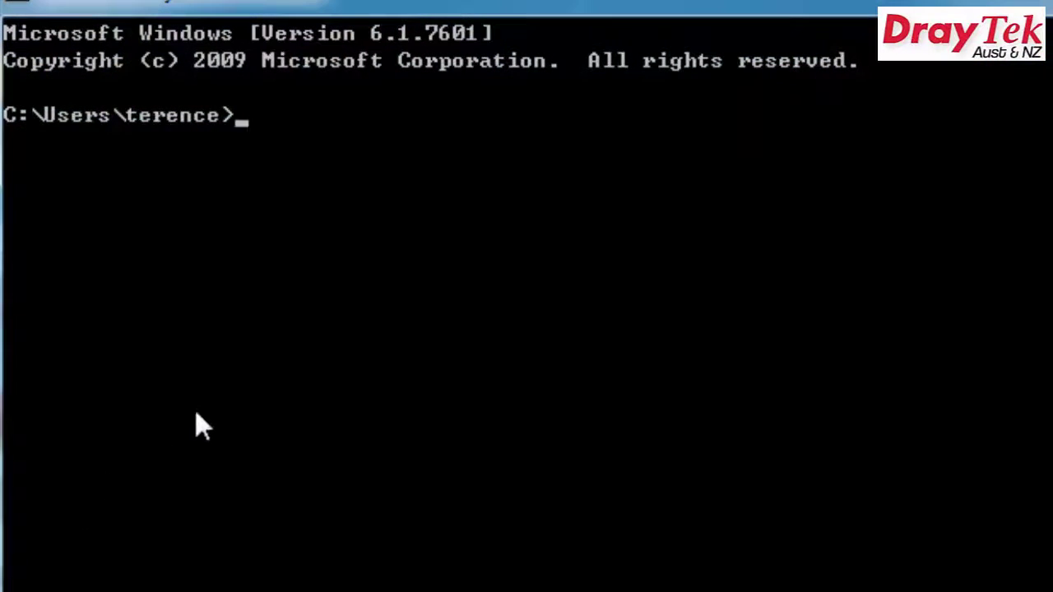
pyautogui.write('ipconfig')
pyautogui.press('Return')
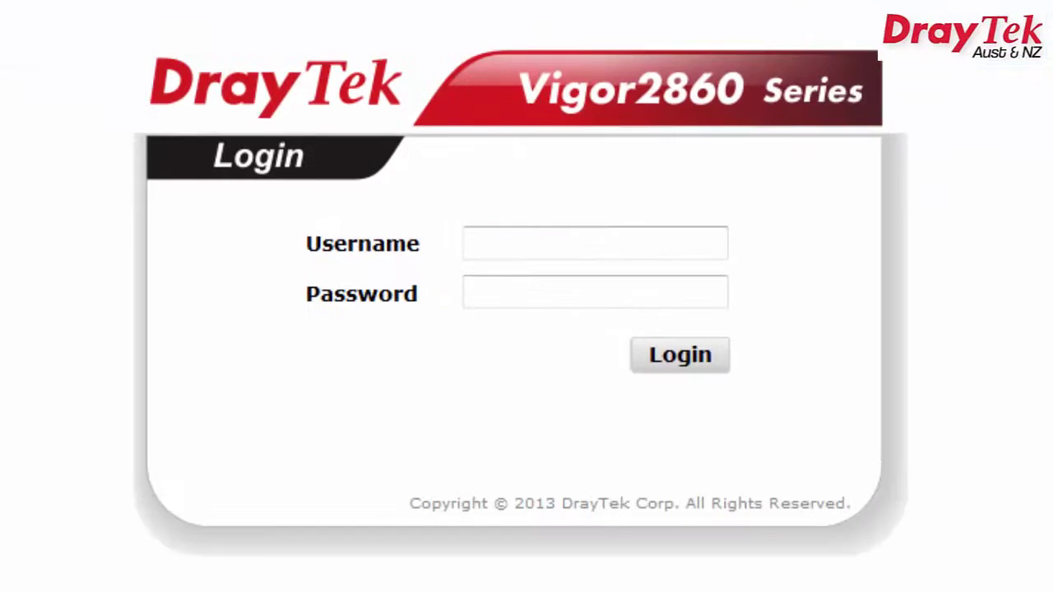
# Log in to the Vigor2860 web interface with the admin username and password.
pyautogui.write('admin')
pyautogui.press('Tab')
pyautogui.write('admin')
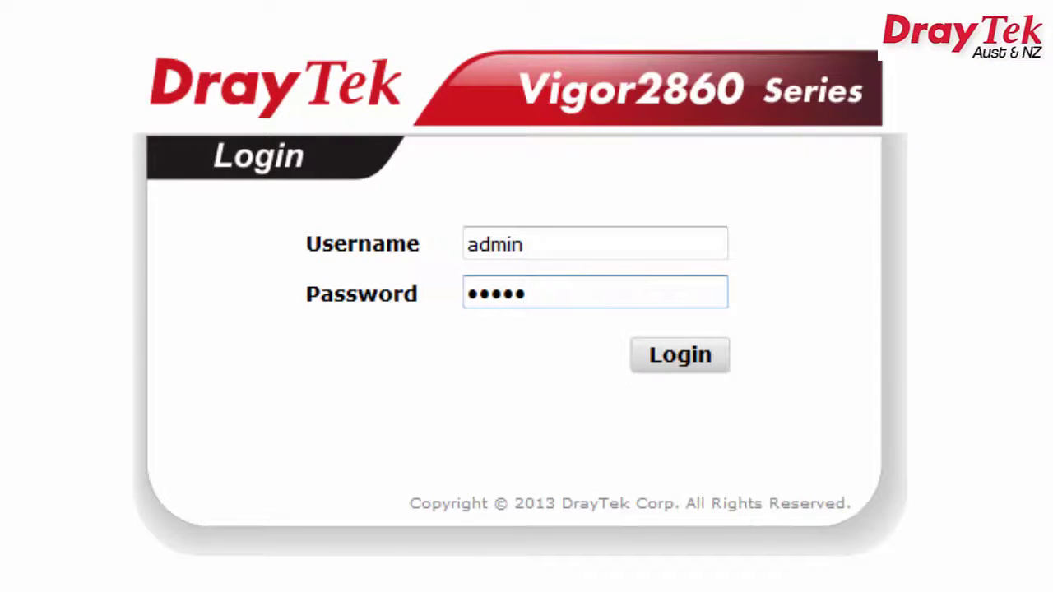
pyautogui.press('Return')
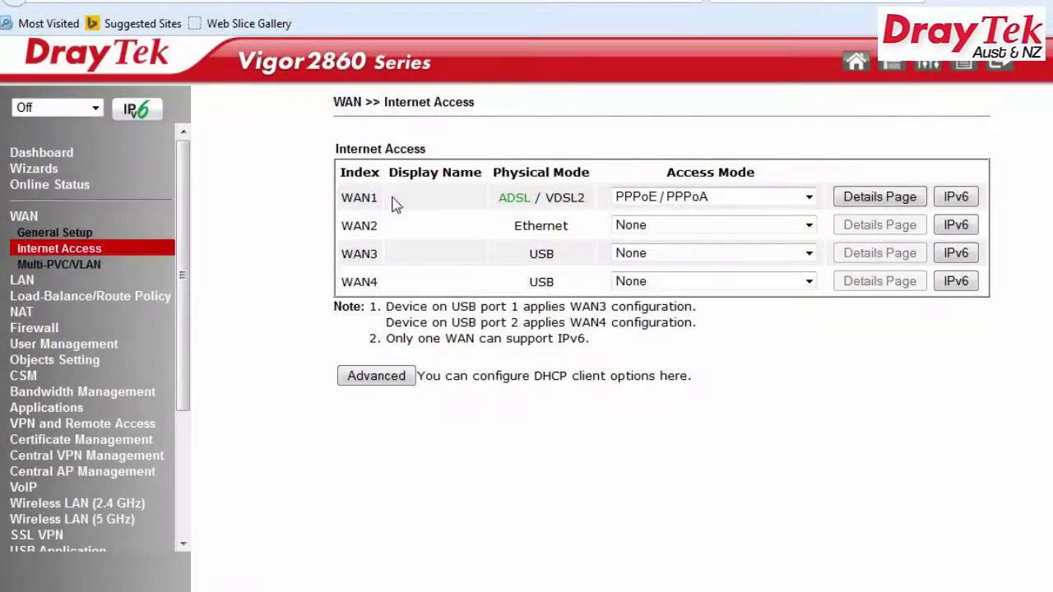
# On WAN1's details page, choose LLC/SNAP encapsulation and PPPoE protocol, with service name iinet.
pyautogui.click(850, 206)
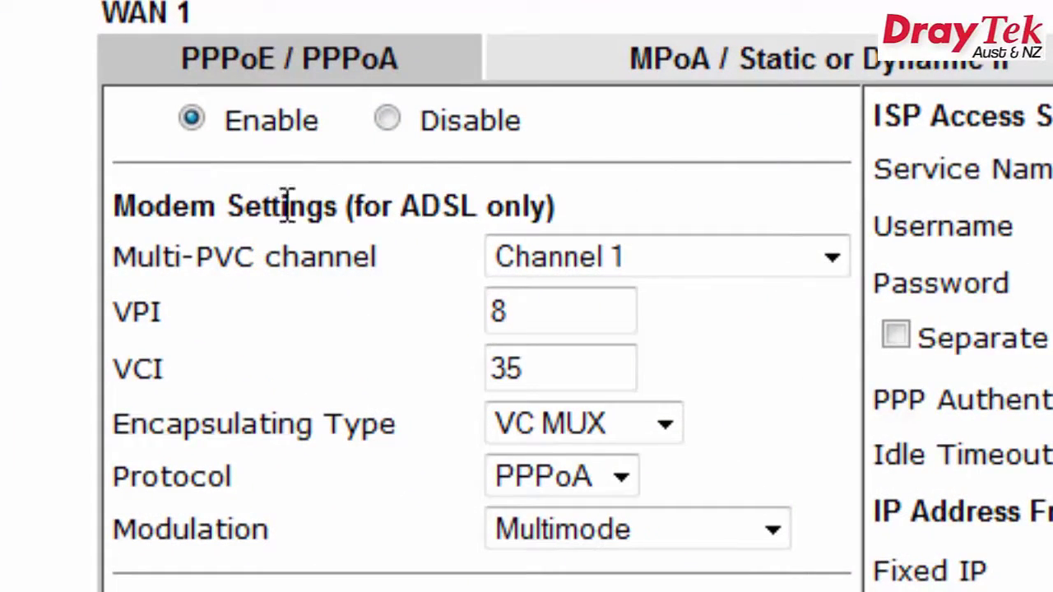
pyautogui.click(641, 438)
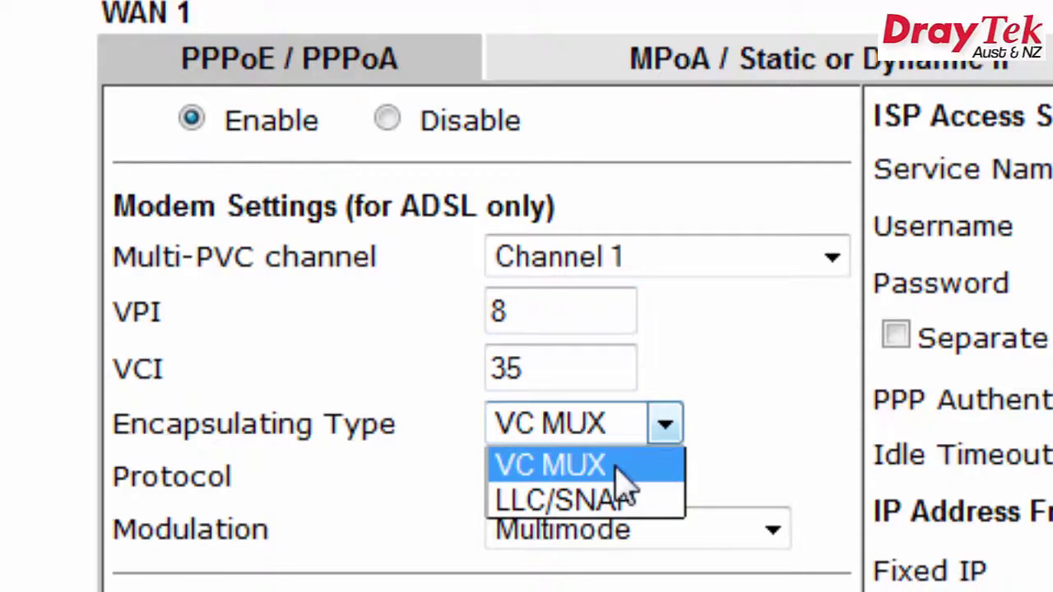
pyautogui.click(618, 500)
pyautogui.click(609, 483)
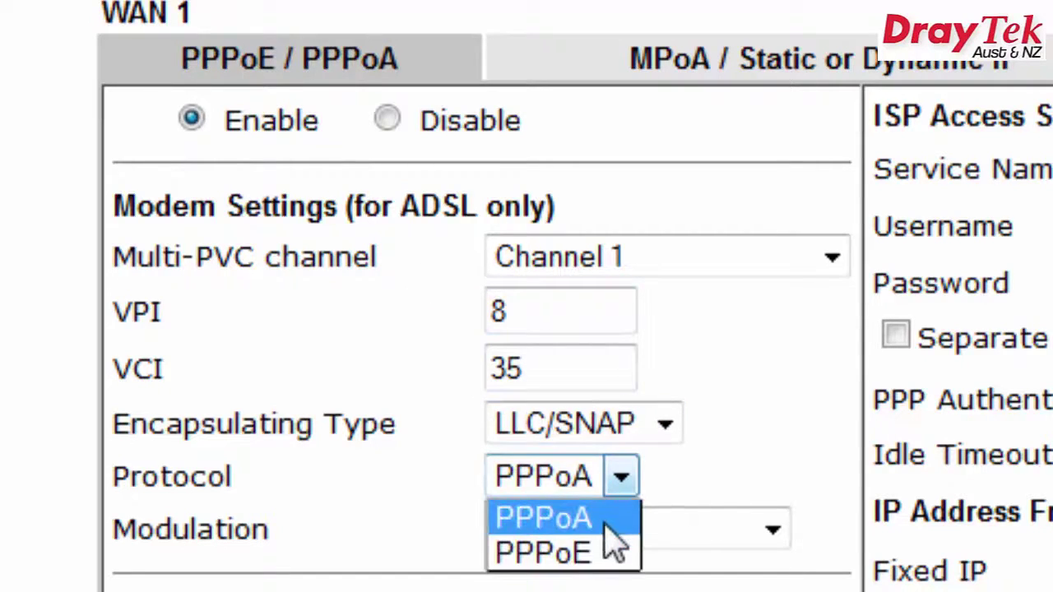
pyautogui.click(605, 557)
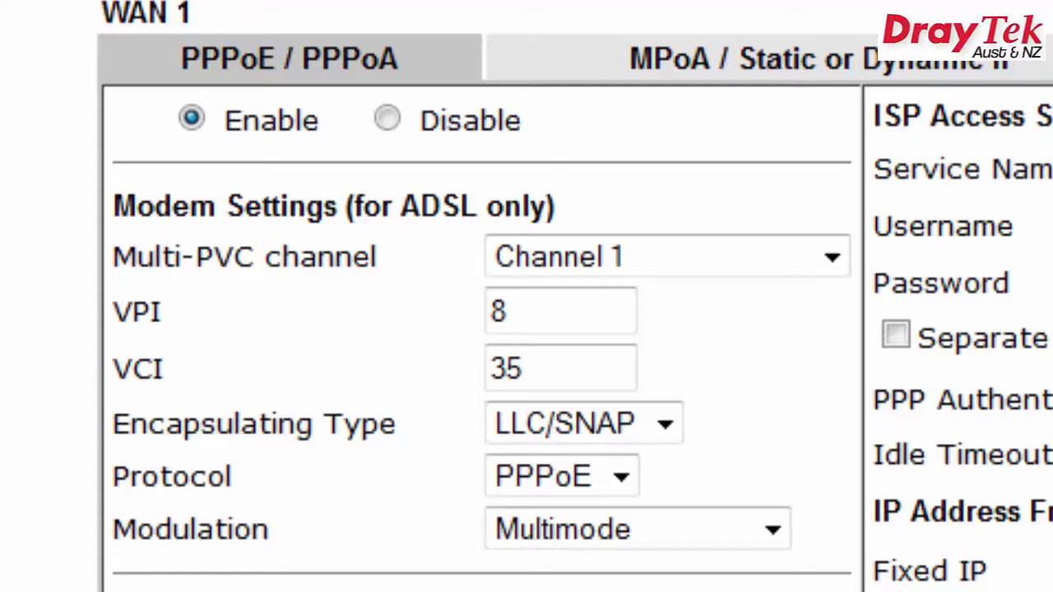
pyautogui.write('iinet')
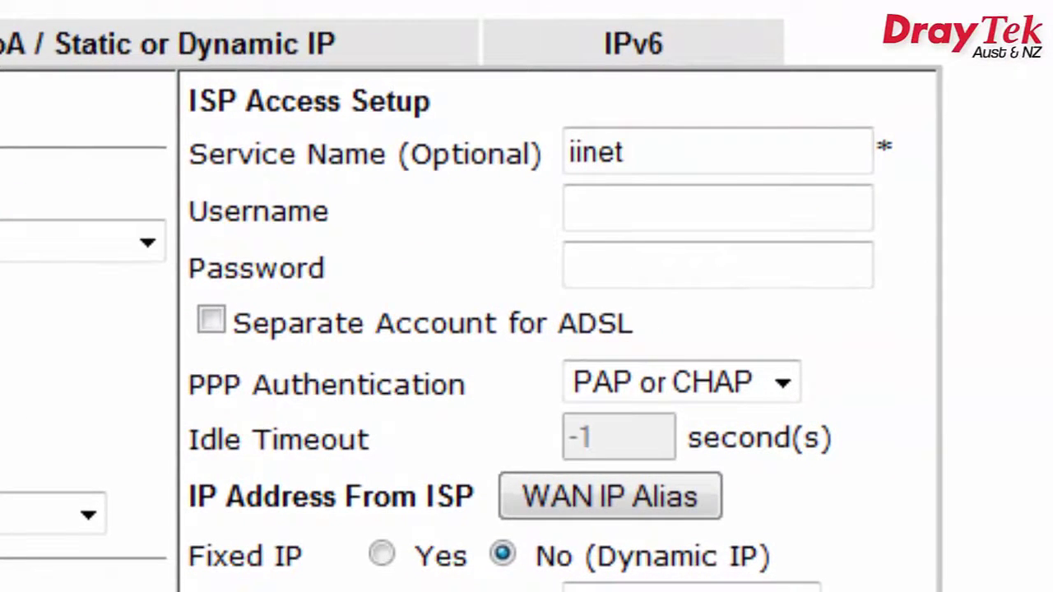
# Enter the ISP username and password for WAN1 and save the PPPoE settings.
pyautogui.click(655, 198)
pyautogui.write('vigor')
pyautogui.click(646, 268)
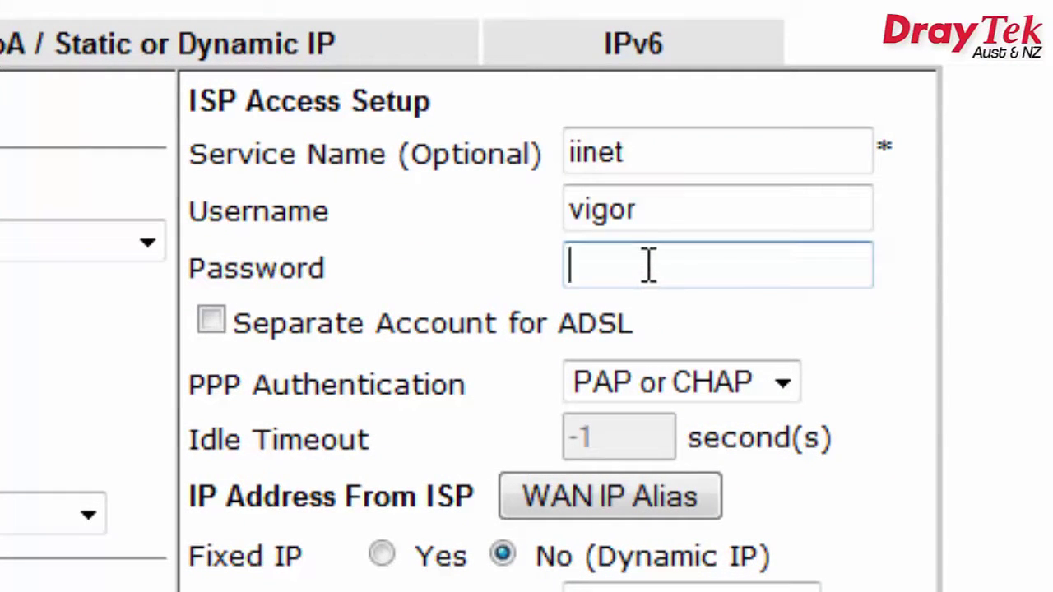
pyautogui.write('••••')
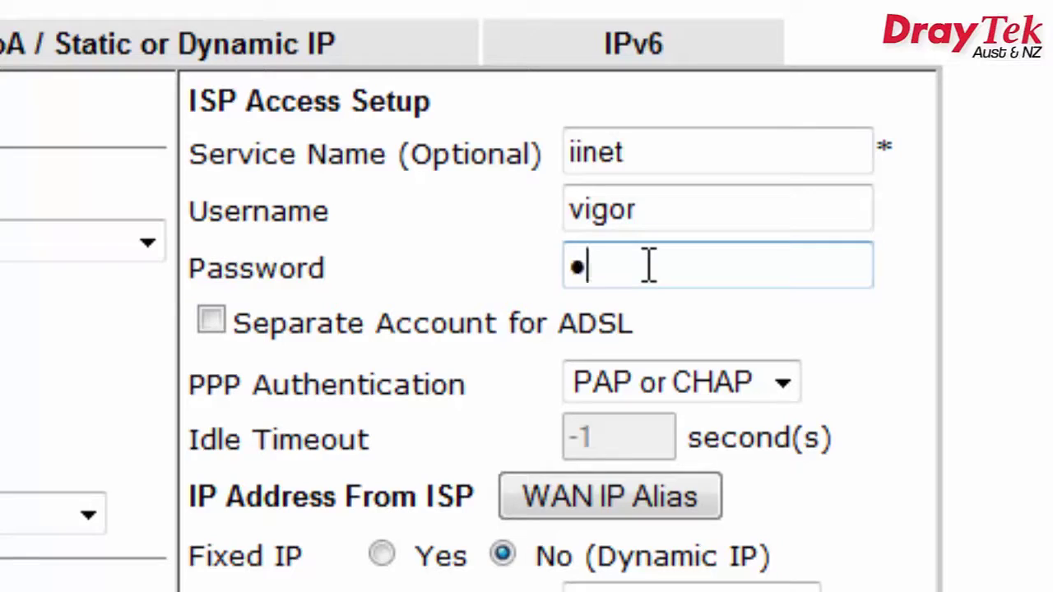
pyautogui.write('•••••')
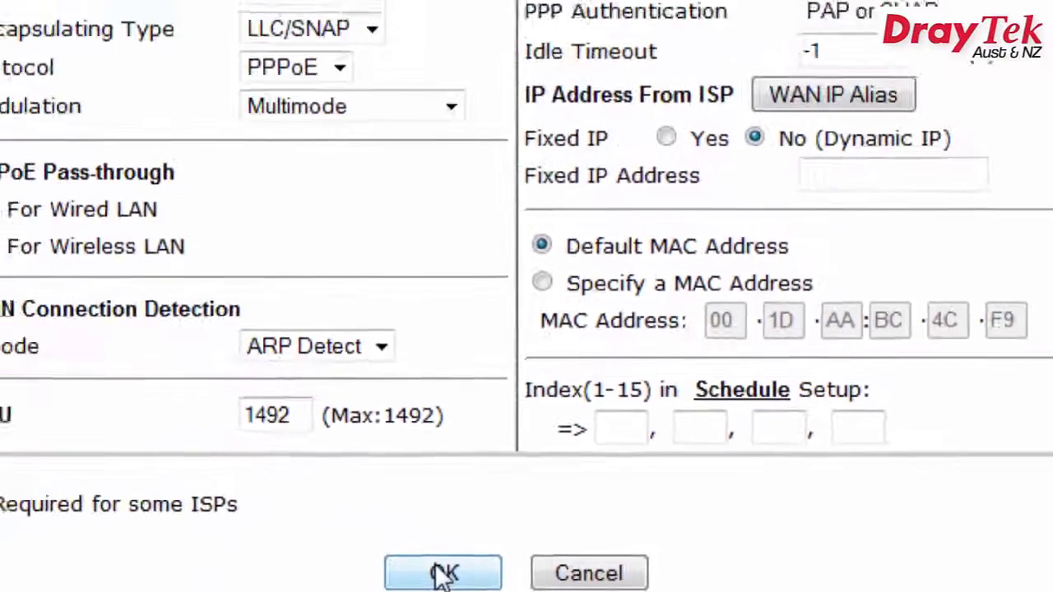
pyautogui.click(442, 572)
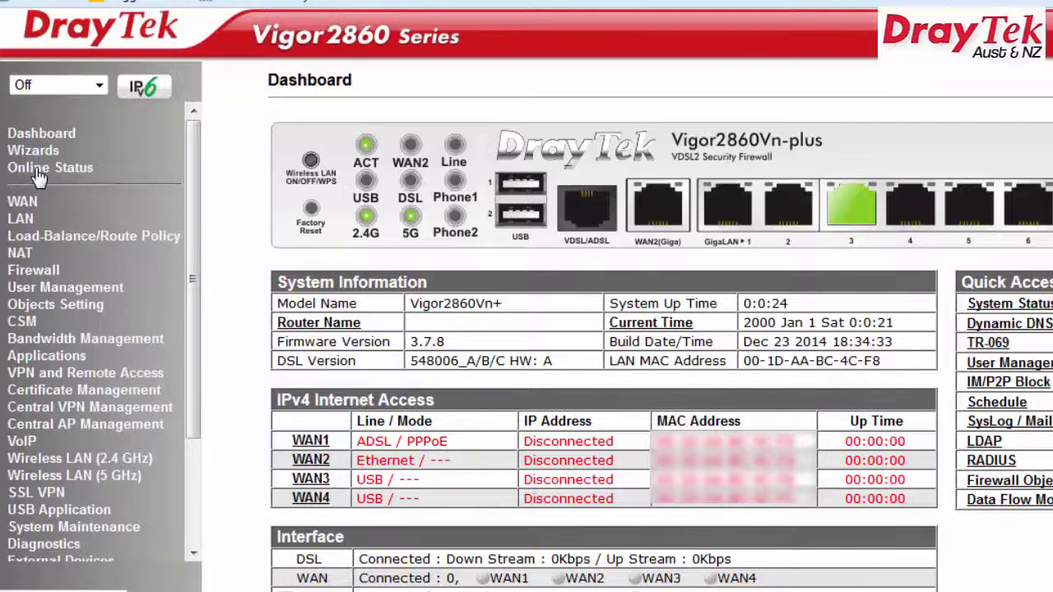
# Check the Vigor2860's physical connection status under Online Status.
pyautogui.click(37, 169)
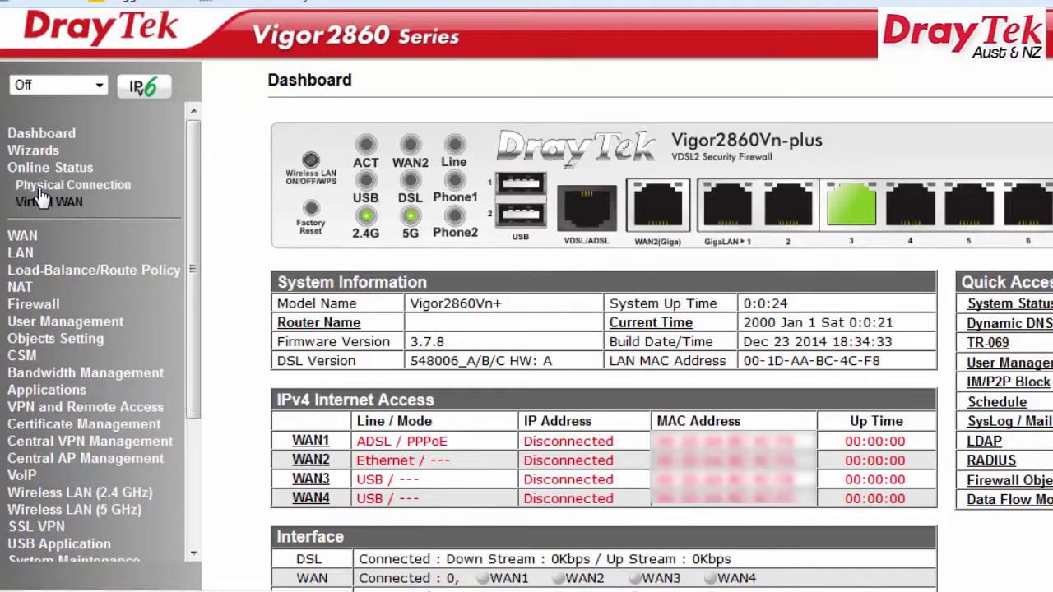
pyautogui.click(45, 190)
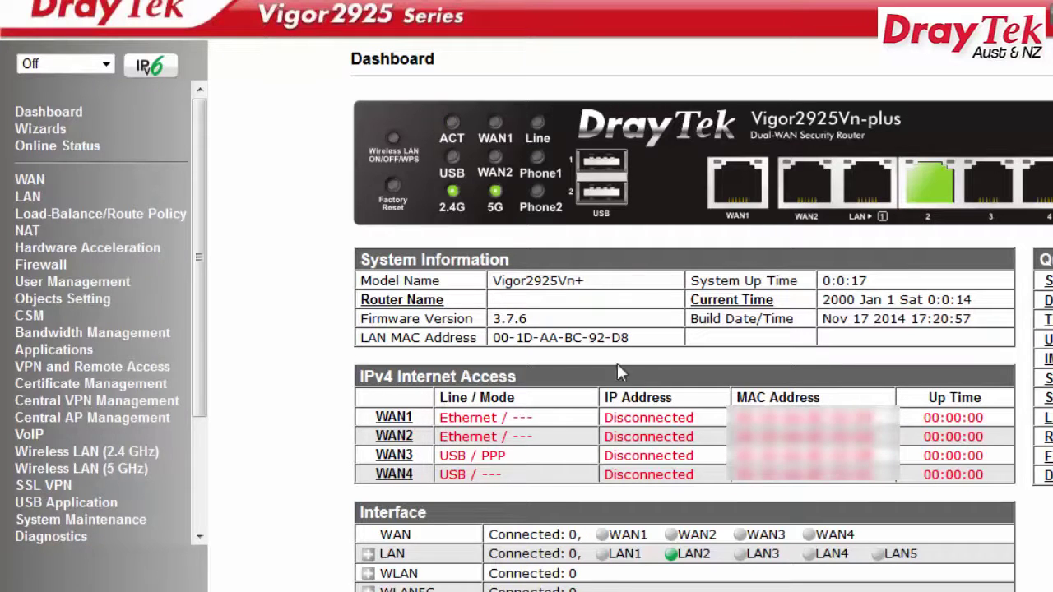
# Set the Vigor2925's WAN1 access mode to PPPoE on the Internet Access page.
pyautogui.click(29, 181)
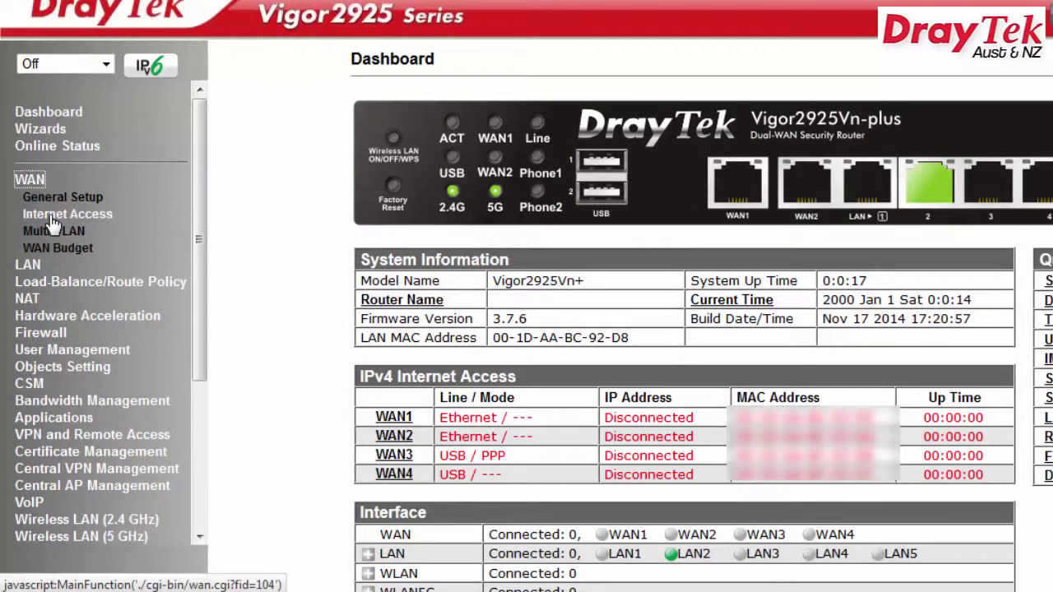
pyautogui.click(51, 217)
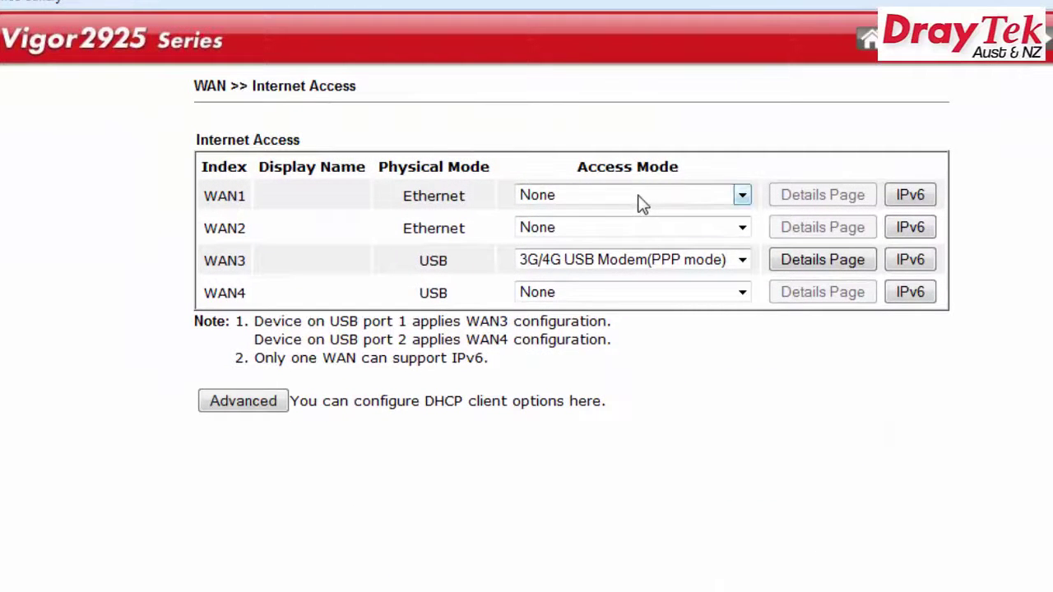
pyautogui.click(641, 198)
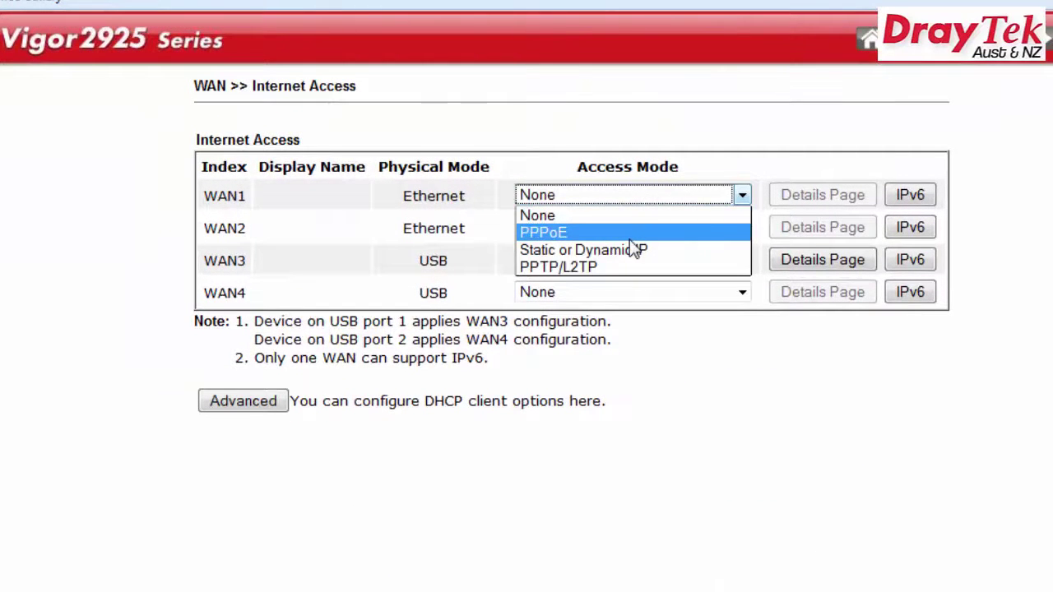
pyautogui.click(626, 232)
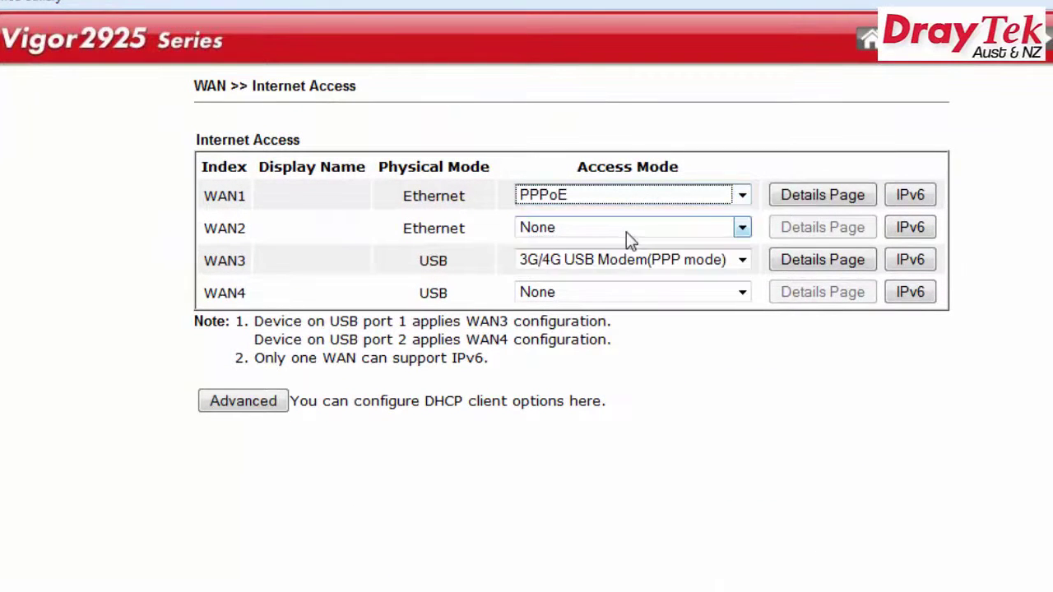
# Enable WAN1 PPPoE with service name iinet and the ISP username and password, save, and reboot.
pyautogui.click(833, 201)
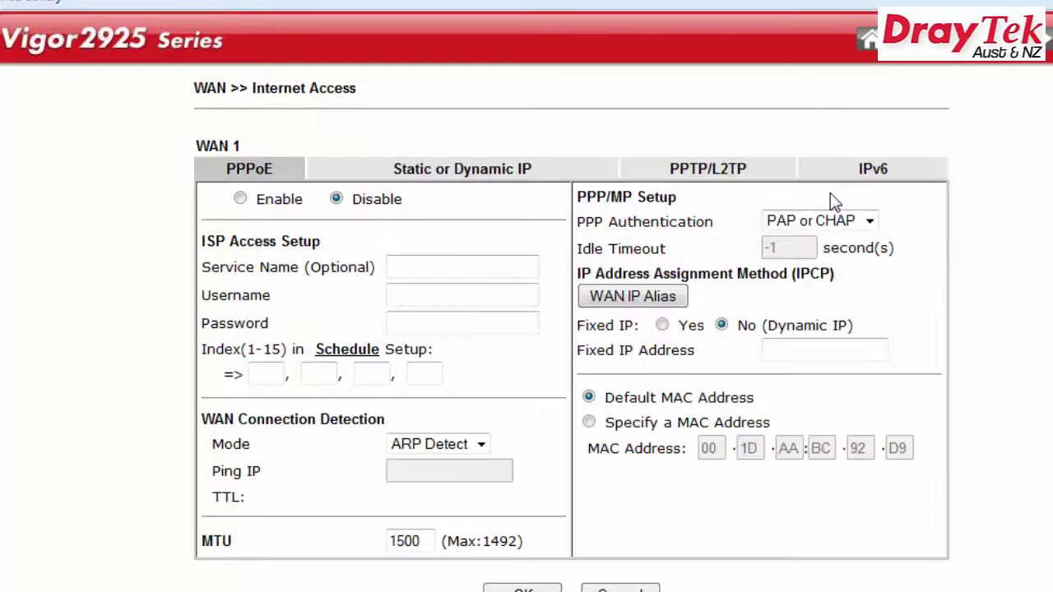
pyautogui.click(240, 201)
pyautogui.click(445, 269)
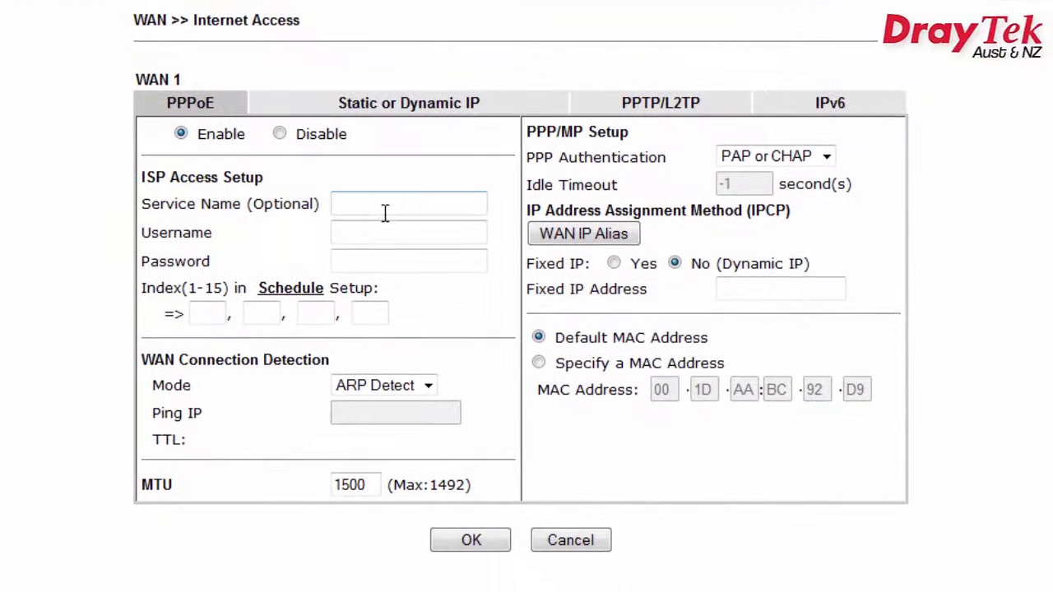
pyautogui.write('iinet')
pyautogui.click(368, 230)
pyautogui.write('vigor')
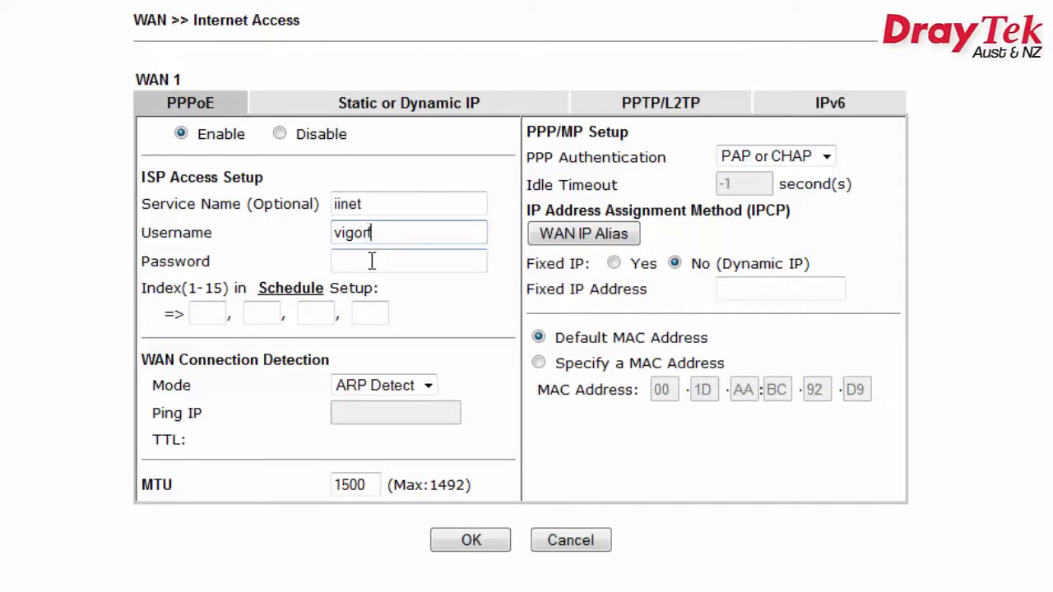
pyautogui.click(372, 260)
pyautogui.write('••••••••••')
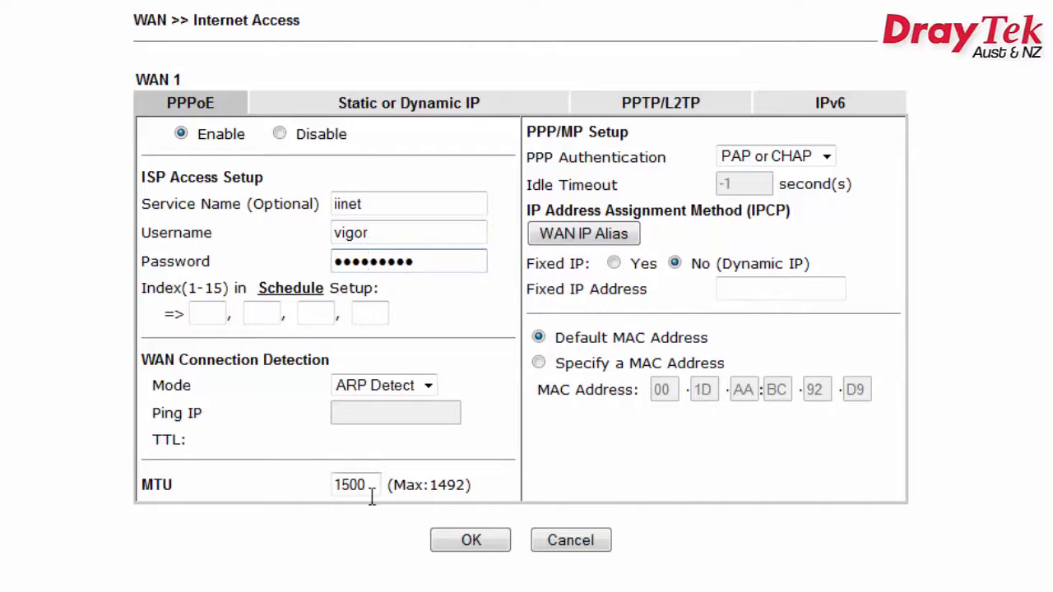
pyautogui.click(471, 543)
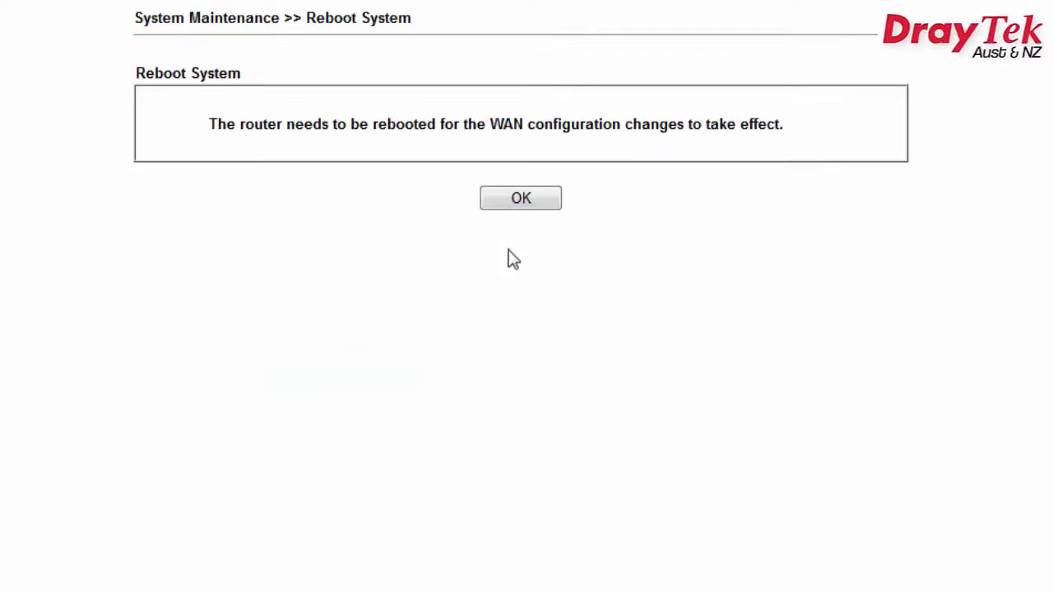
pyautogui.click(516, 202)
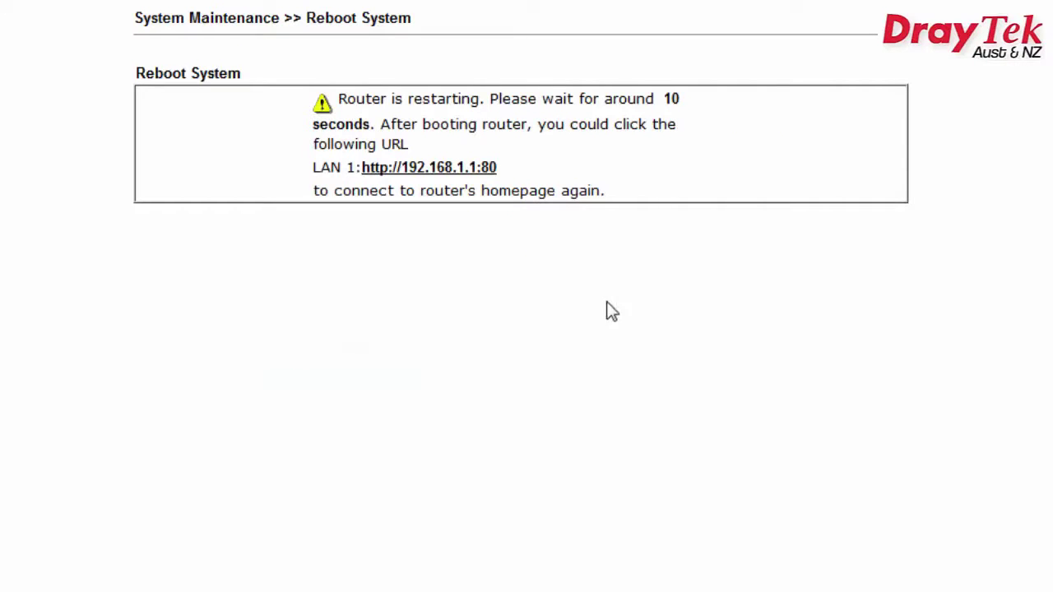